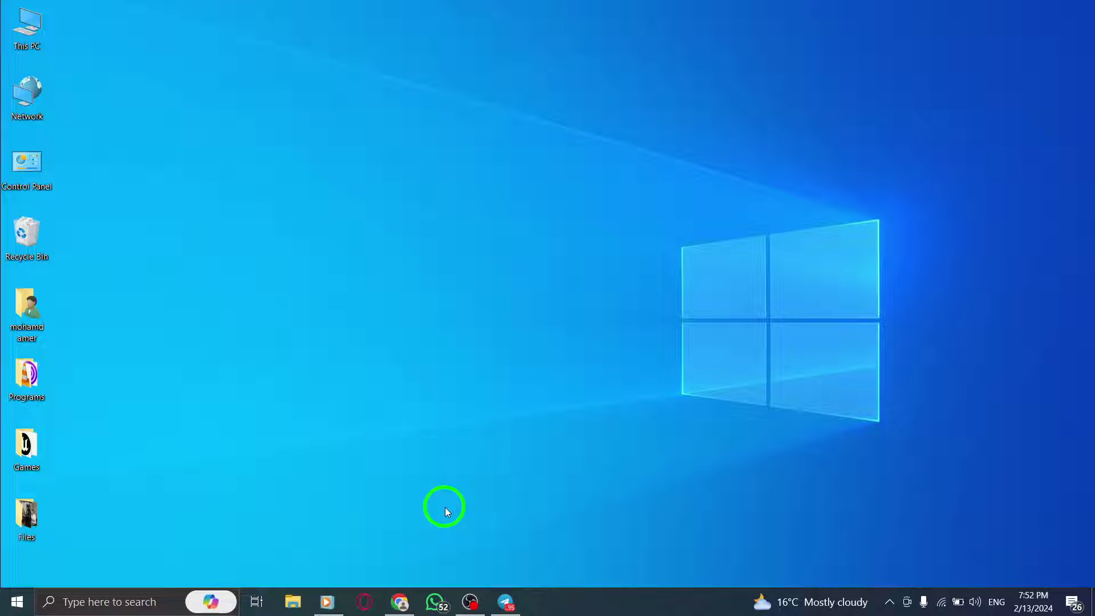
- Minimize Chrome, refresh the desktop, and launch Telegram Desktop to its +963 login screen
left_click(409, 592)
mouse_move(399, 602)
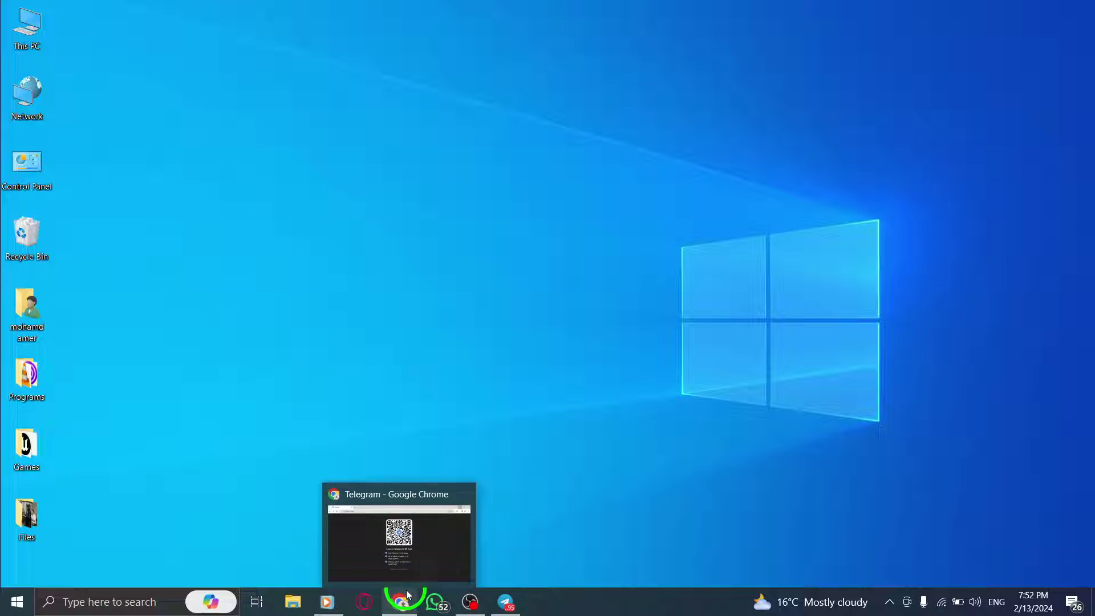
left_click(409, 593)
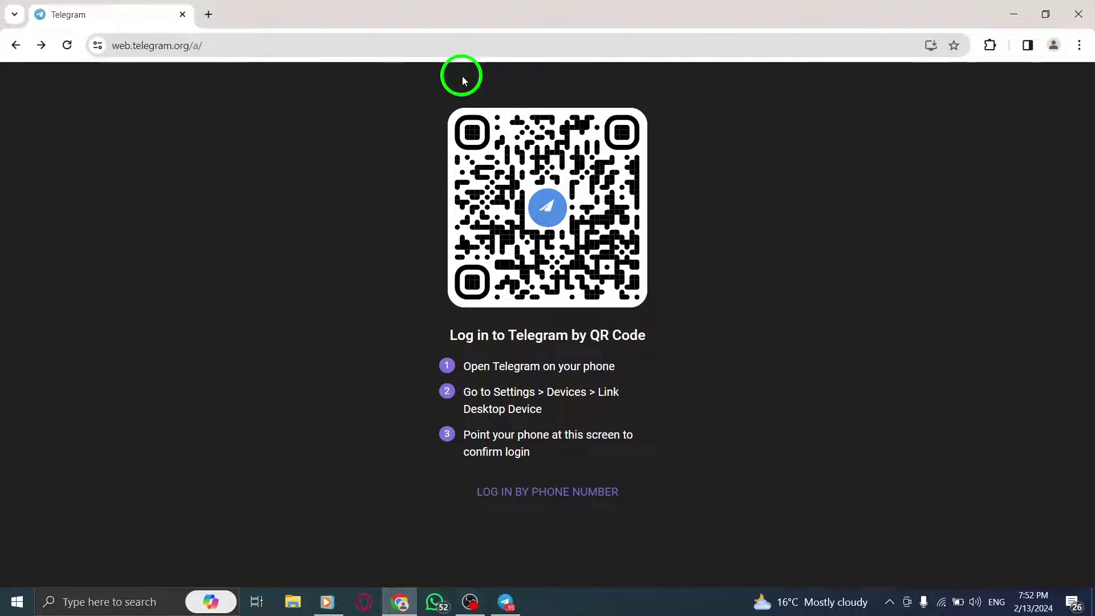
left_click(1013, 13)
right_click(665, 127)
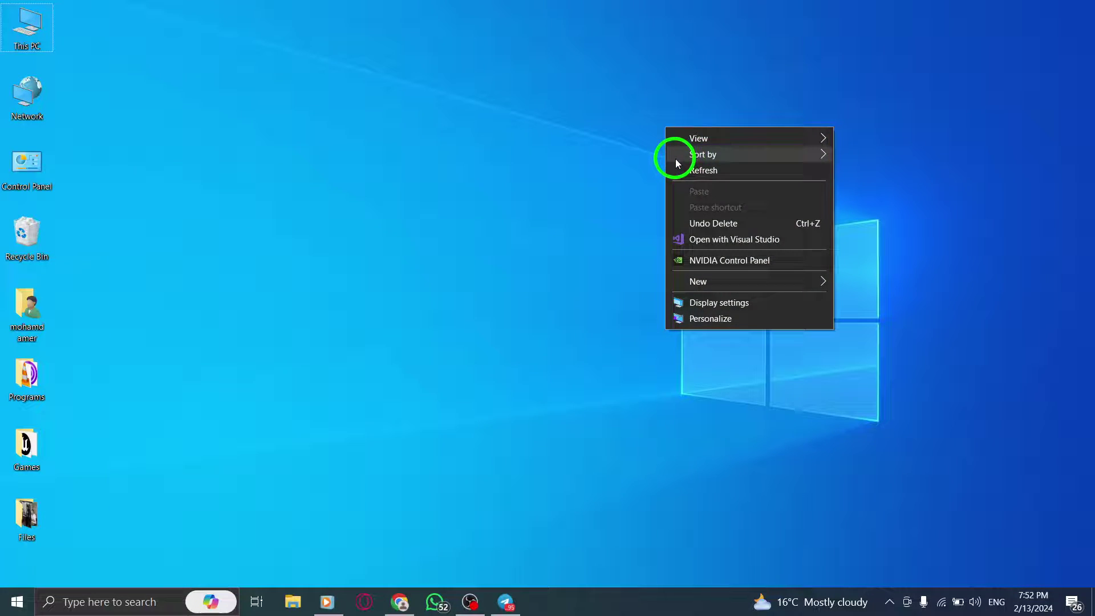
left_click(681, 170)
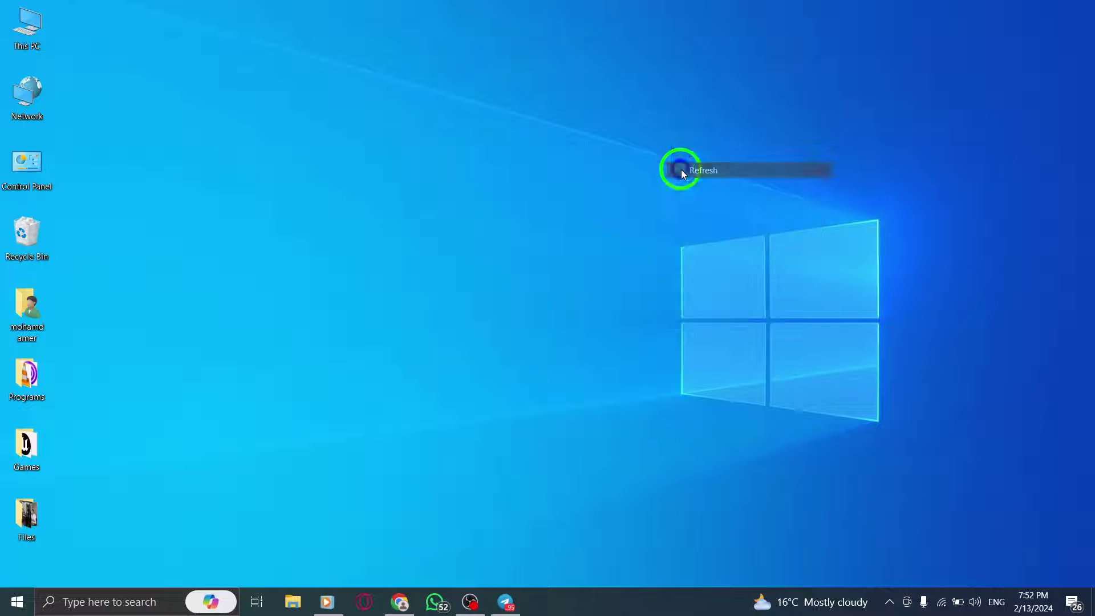
left_click(508, 600)
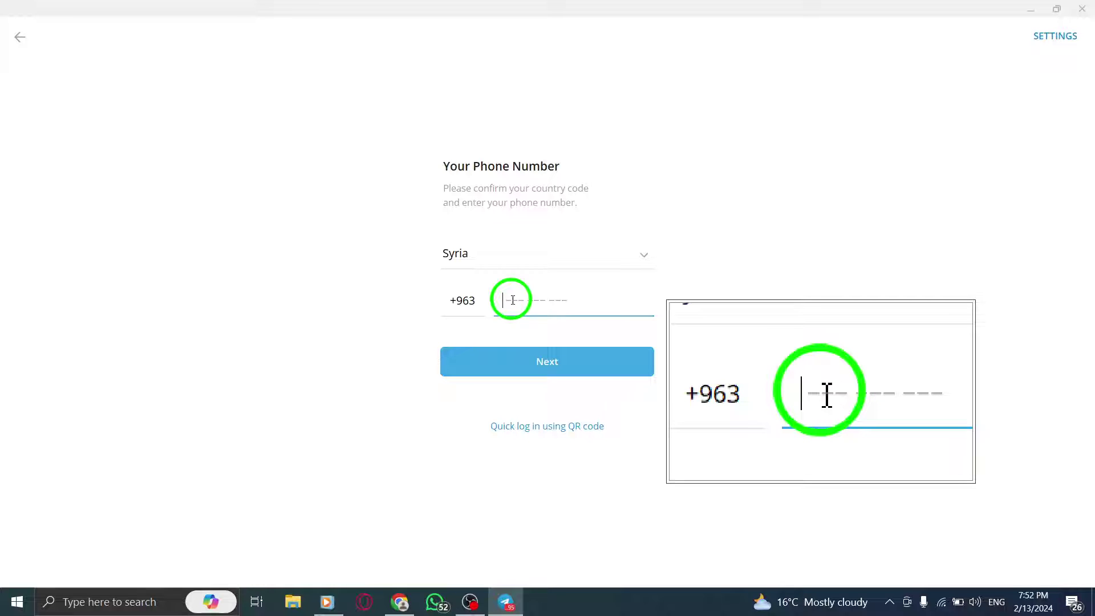
type("123 45")
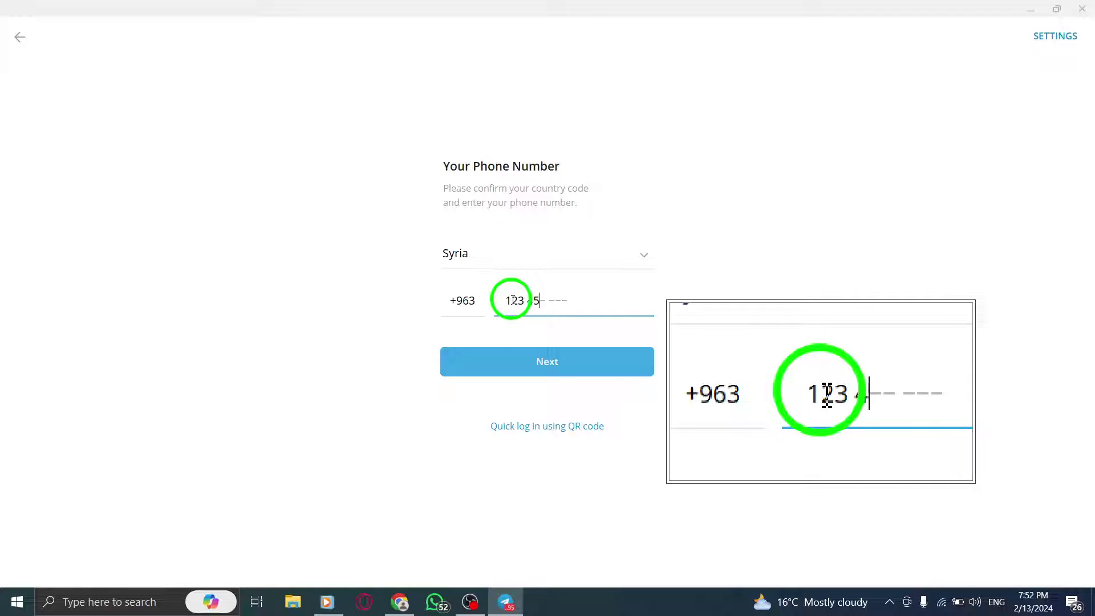
type("6 789")
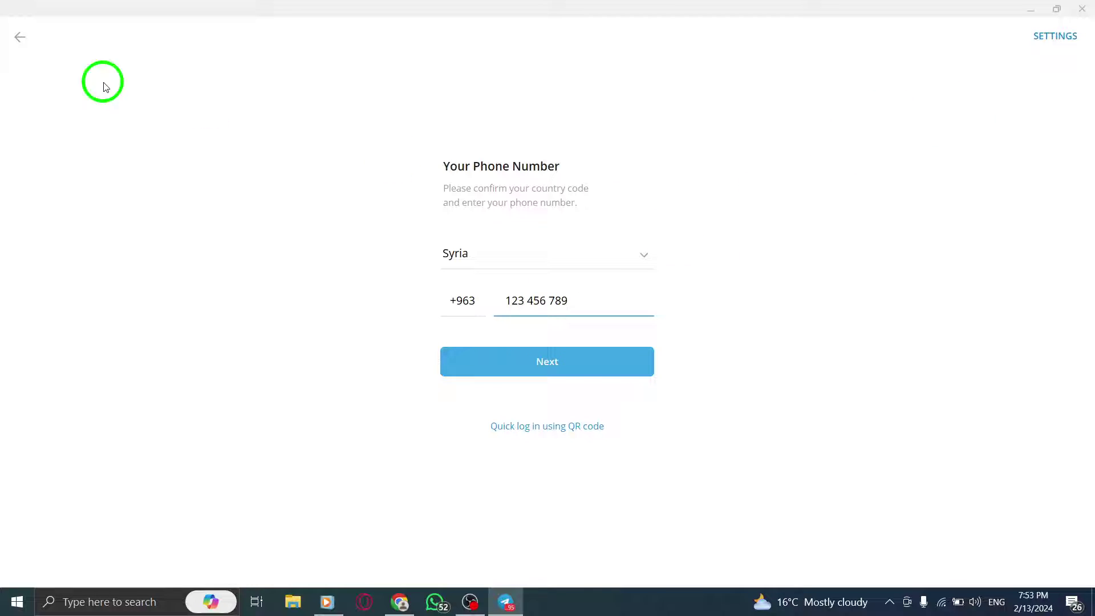
- Leave the login page for the chat list and pick the Ameroo account from the side menu
left_click(19, 37)
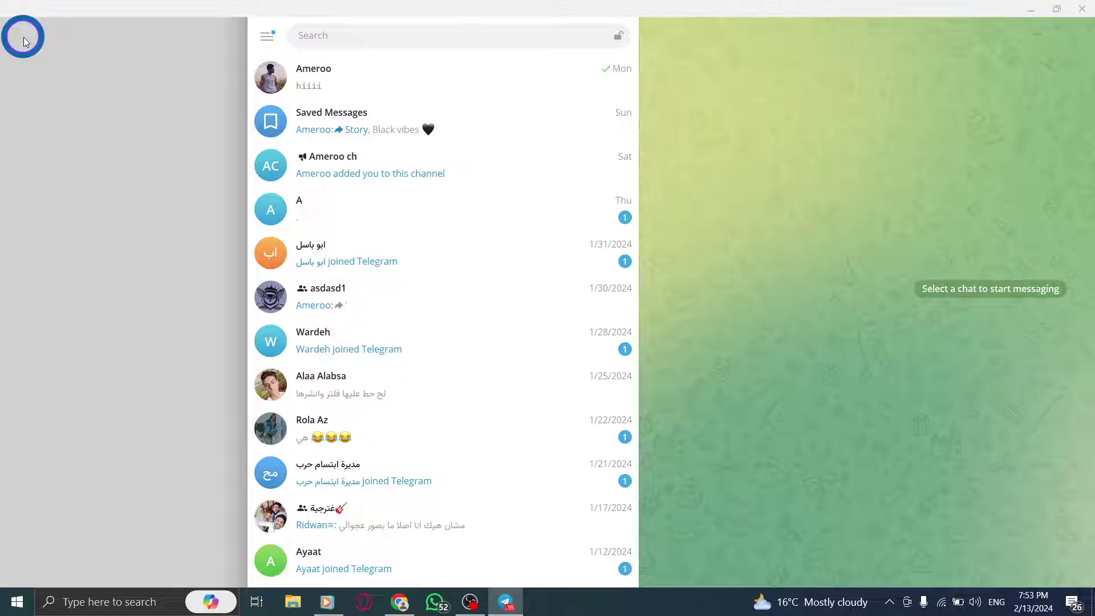
left_click(19, 35)
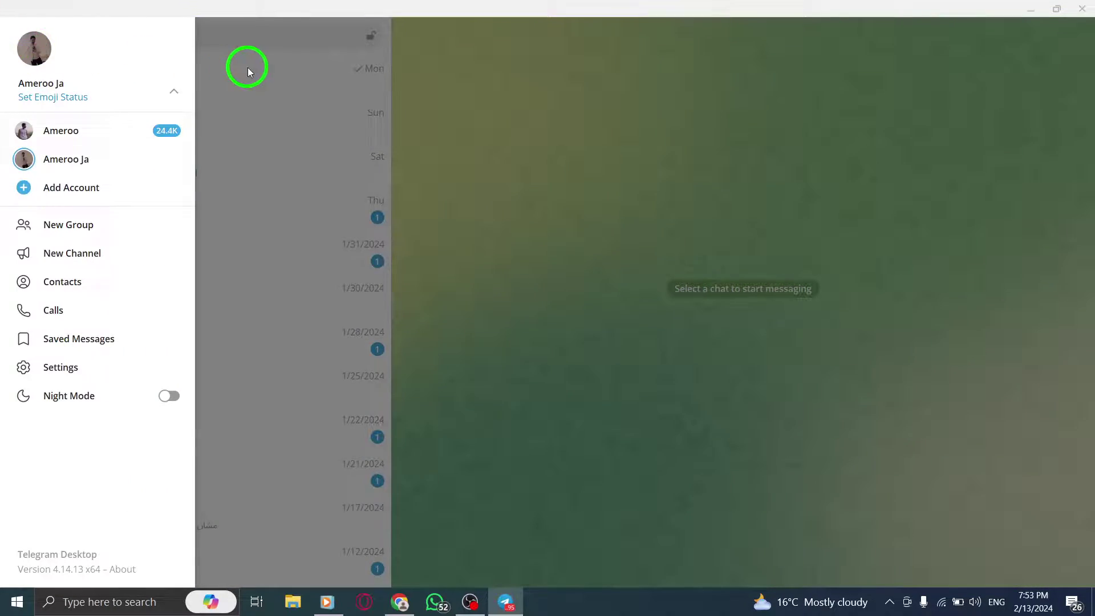
left_click(248, 67)
left_click(22, 37)
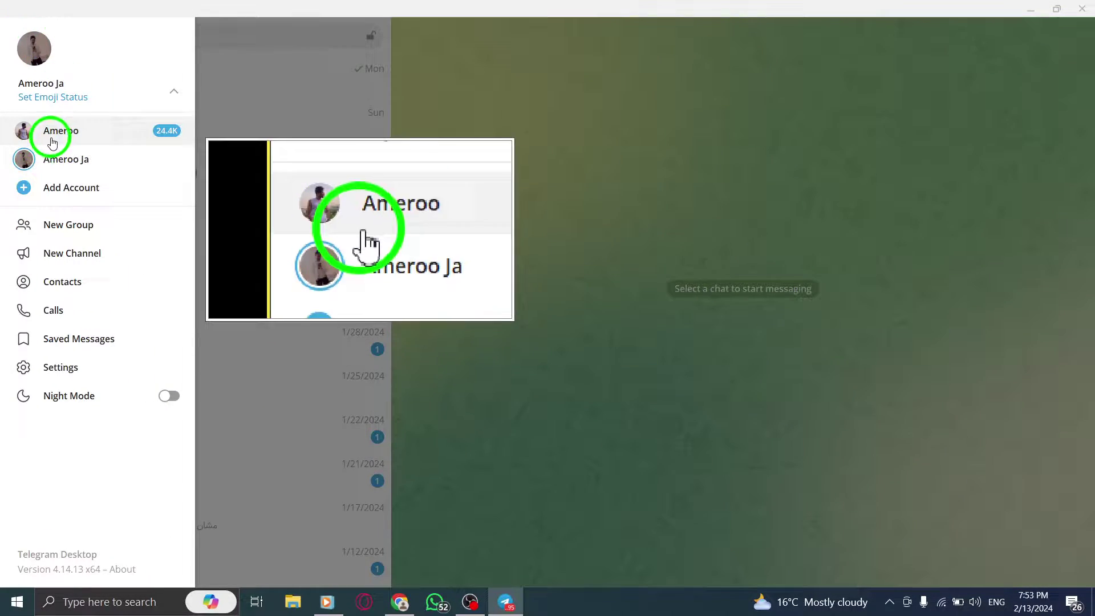
left_click(270, 120)
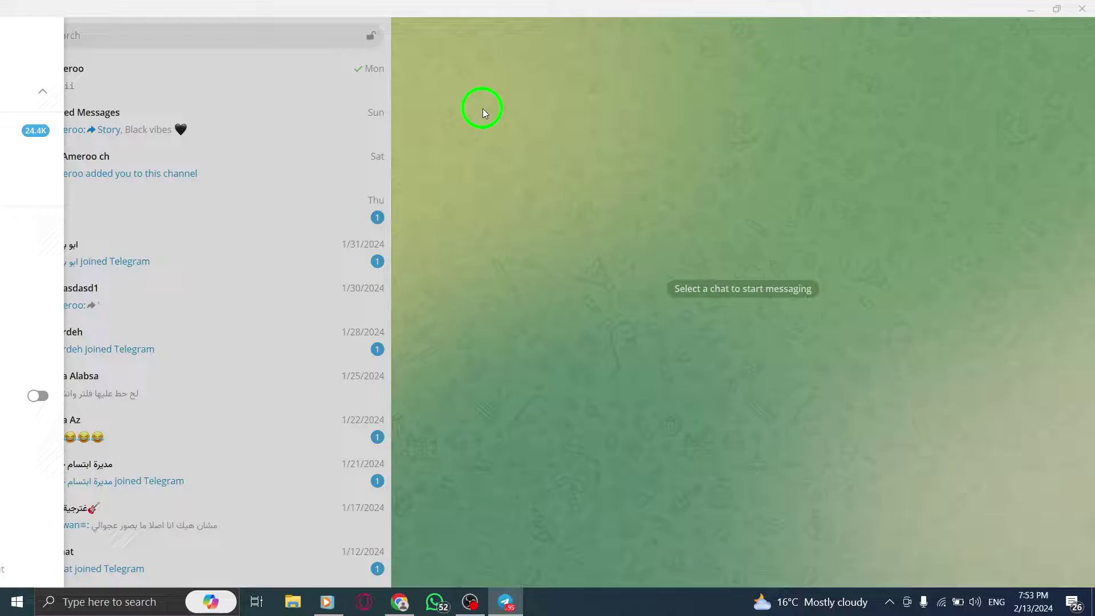
- Minimize Telegram to the taskbar and refresh the empty Windows desktop
left_click(1023, 8)
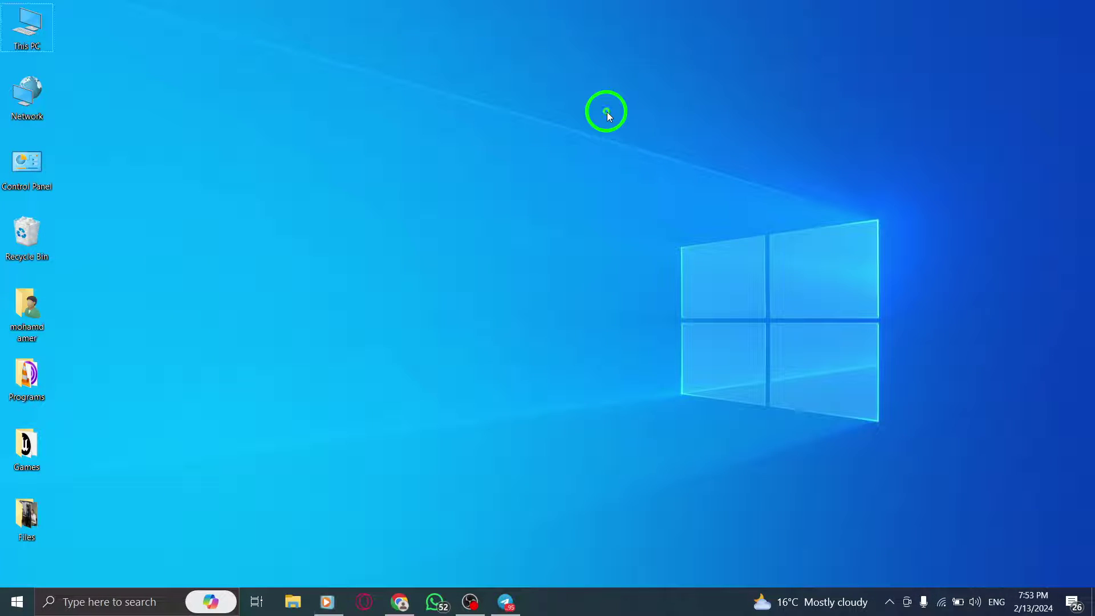
right_click(608, 113)
left_click(632, 156)
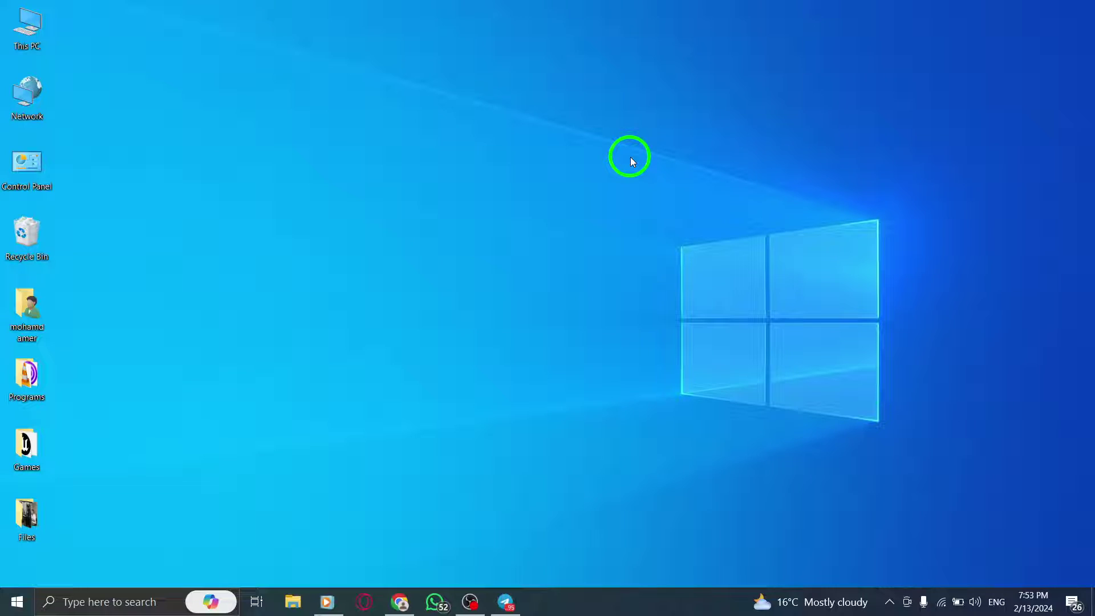